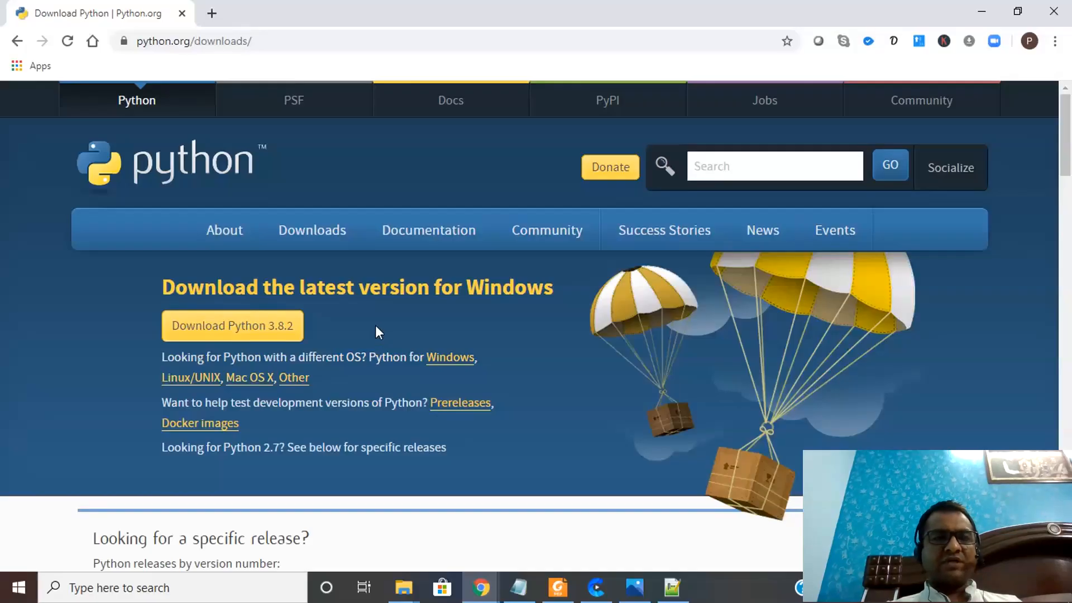
Download Python 3.8.2 for Windows and install it with the default settings and Python 3.8 added to PATH.
left_click(269, 329)
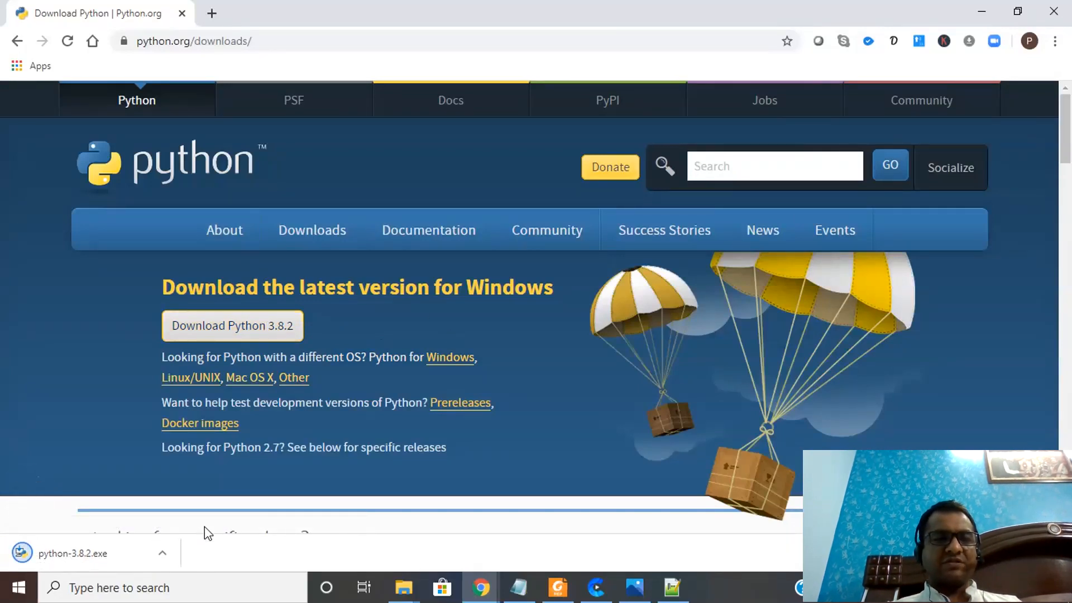
left_click(131, 559)
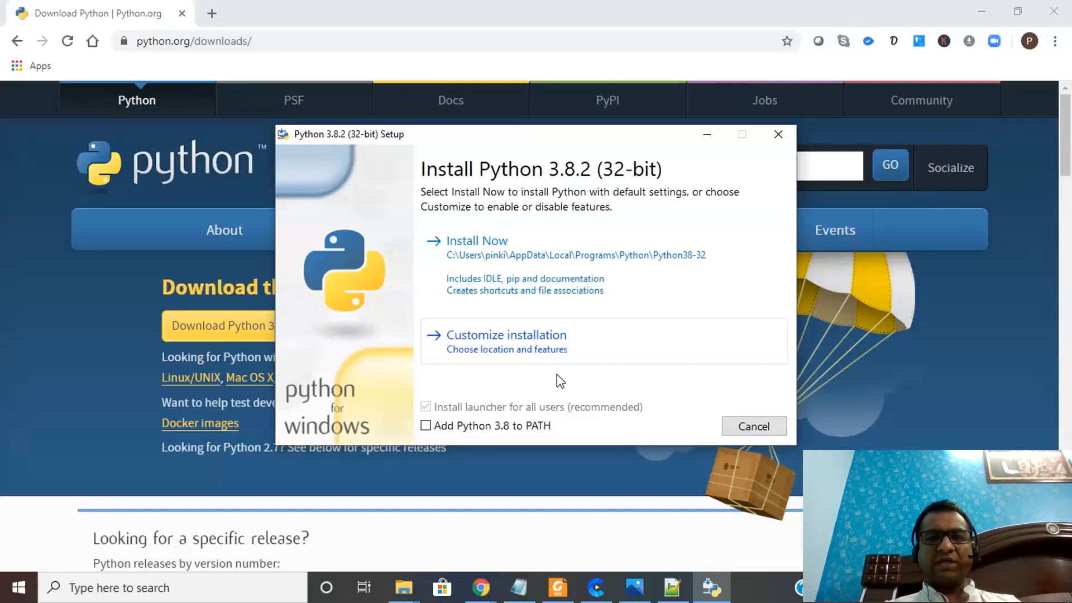
left_click(480, 427)
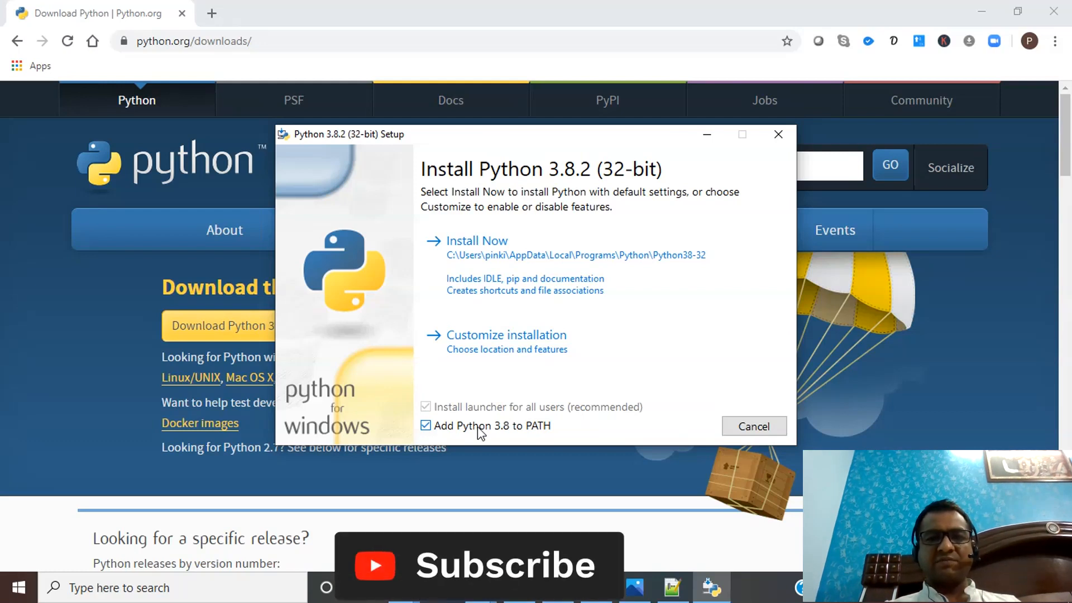
left_click(522, 258)
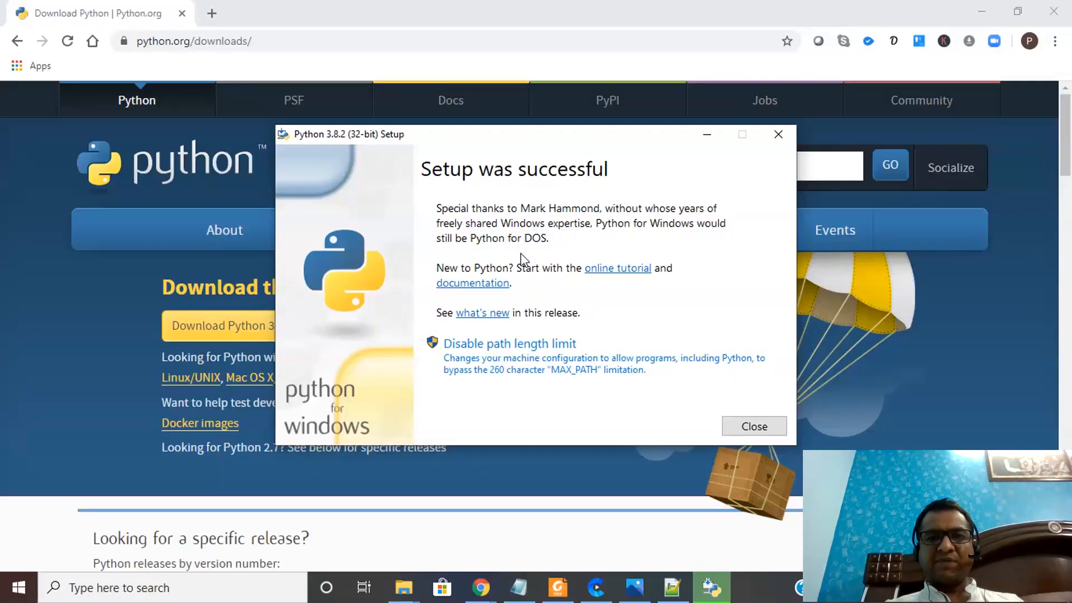
left_click(754, 426)
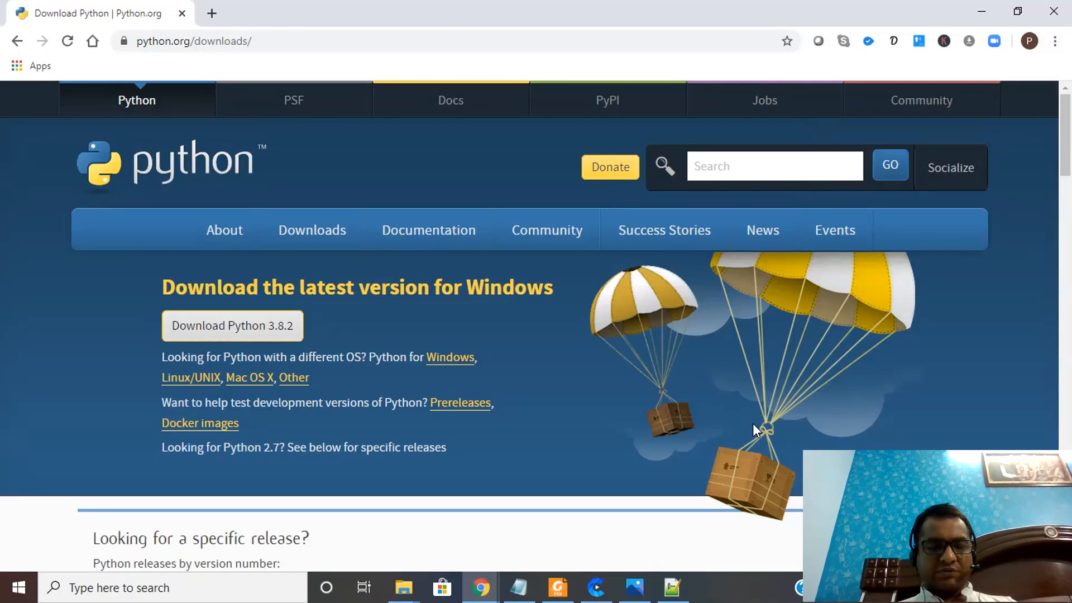
Open a Command Prompt with cmd and start the Python interpreter with the python command.
key("super+r")
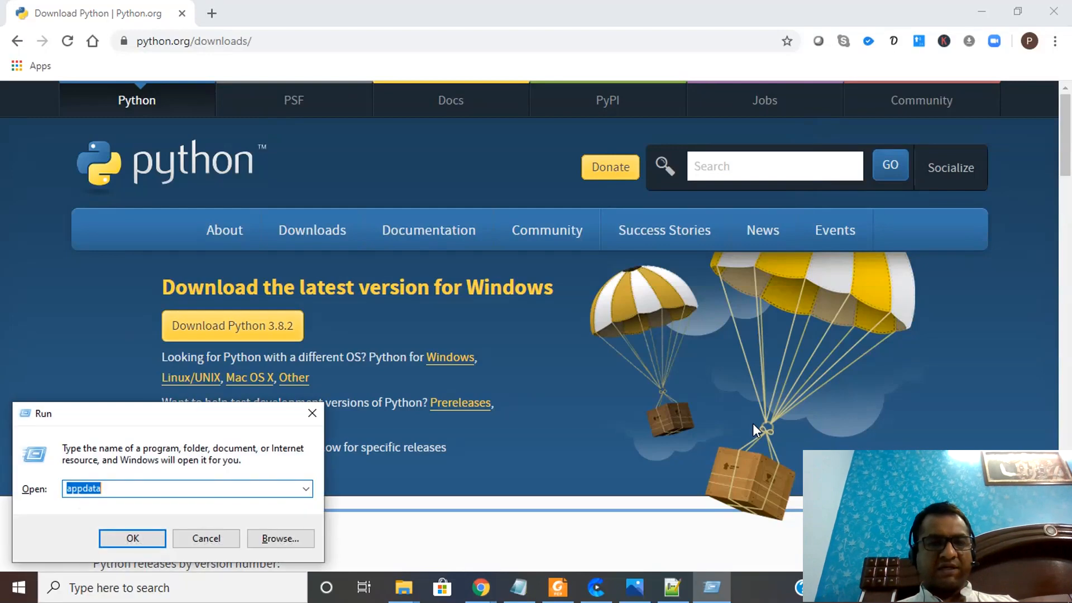
type("cmd")
key("Return")
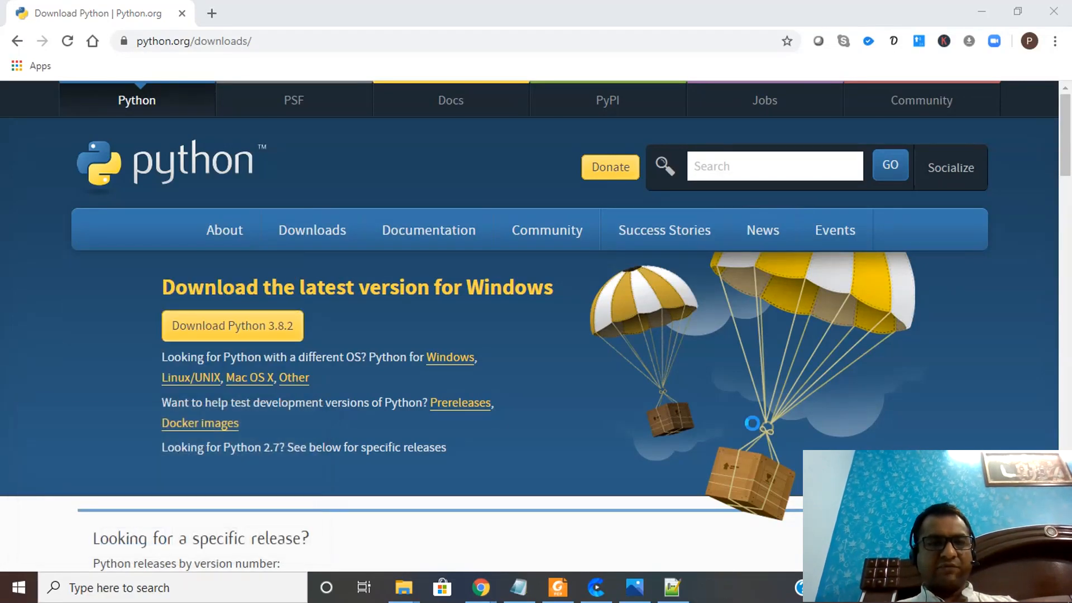
type("python")
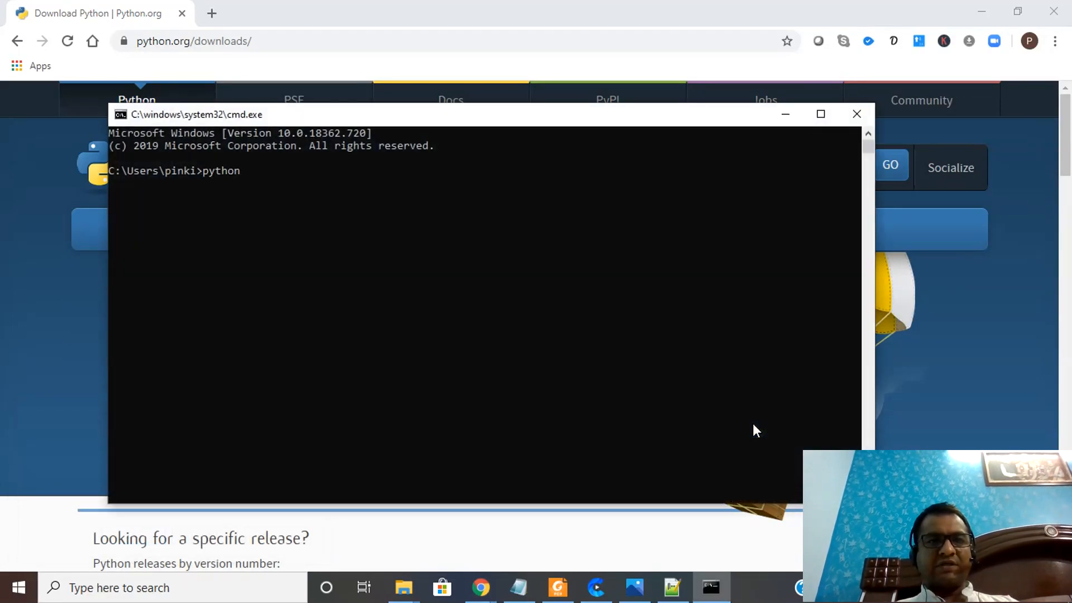
key("Return")
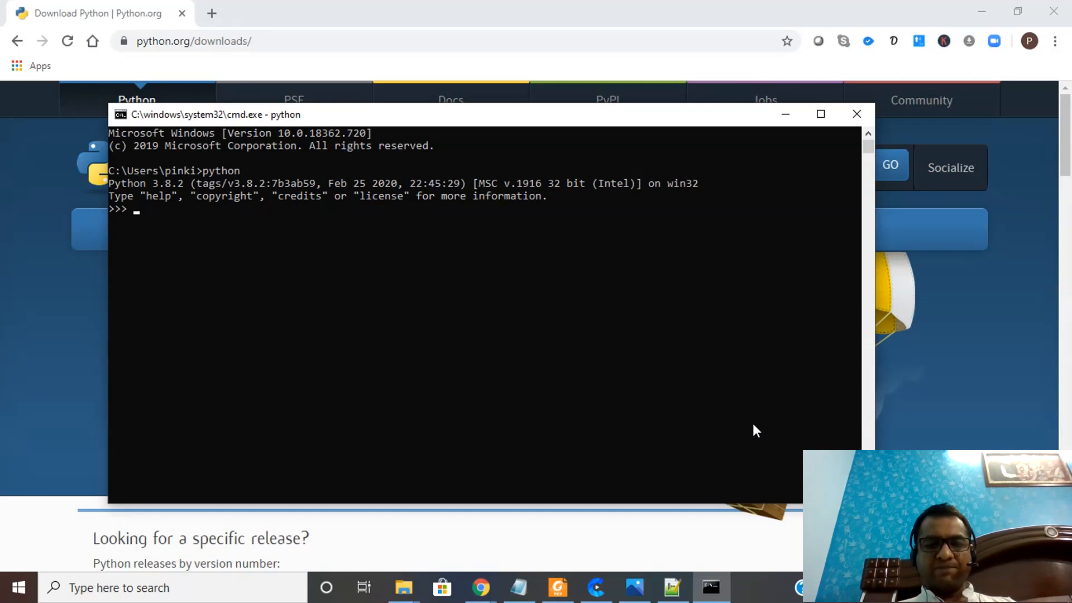
Run print("welcome to python") in the Python interpreter.
type("print(")
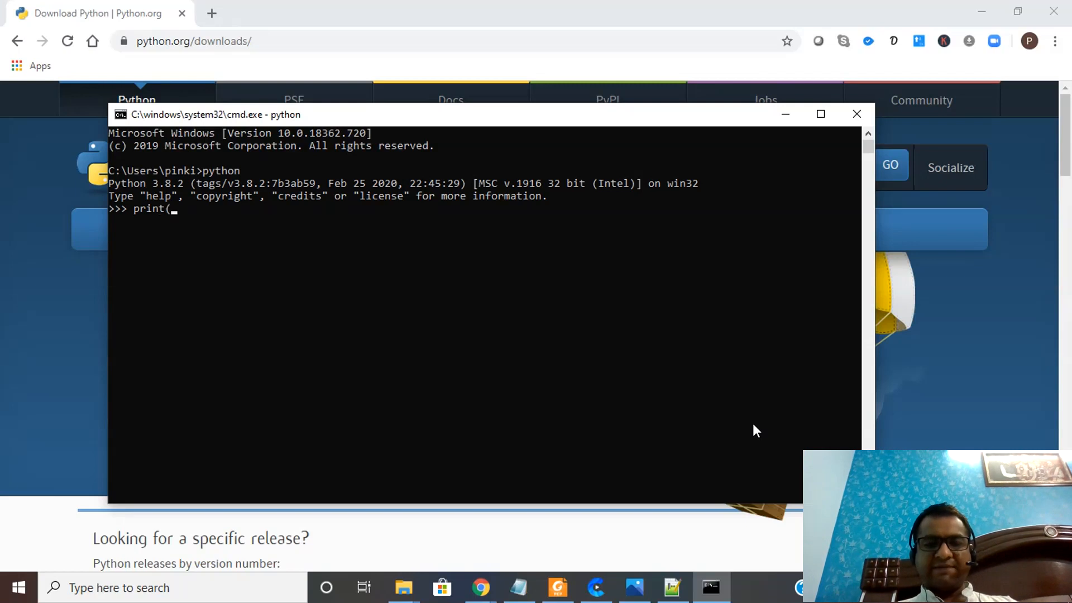
type("\"we")
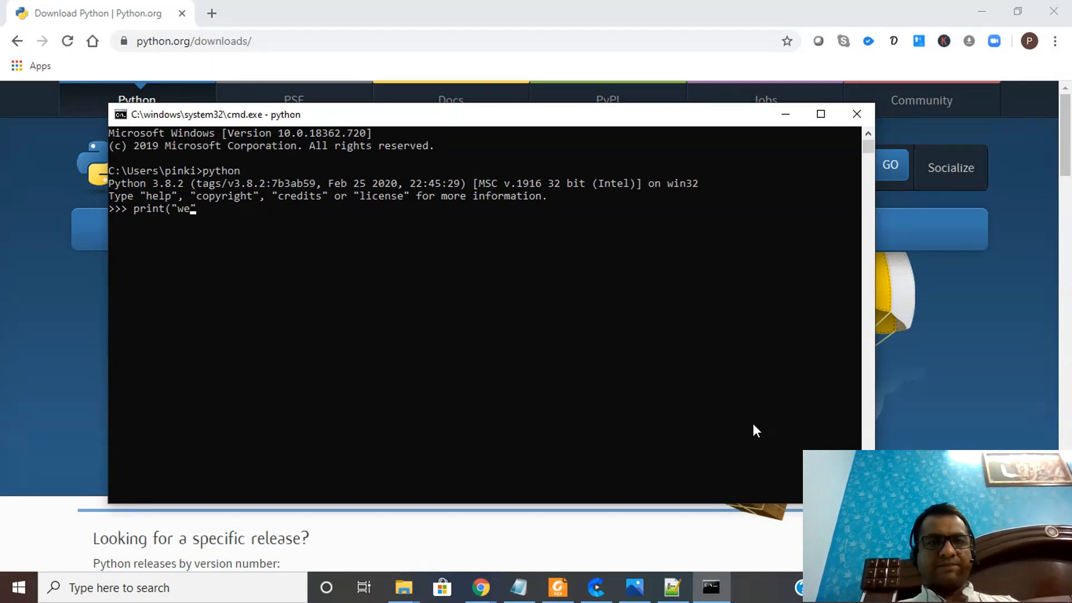
type("lcome to python\"")
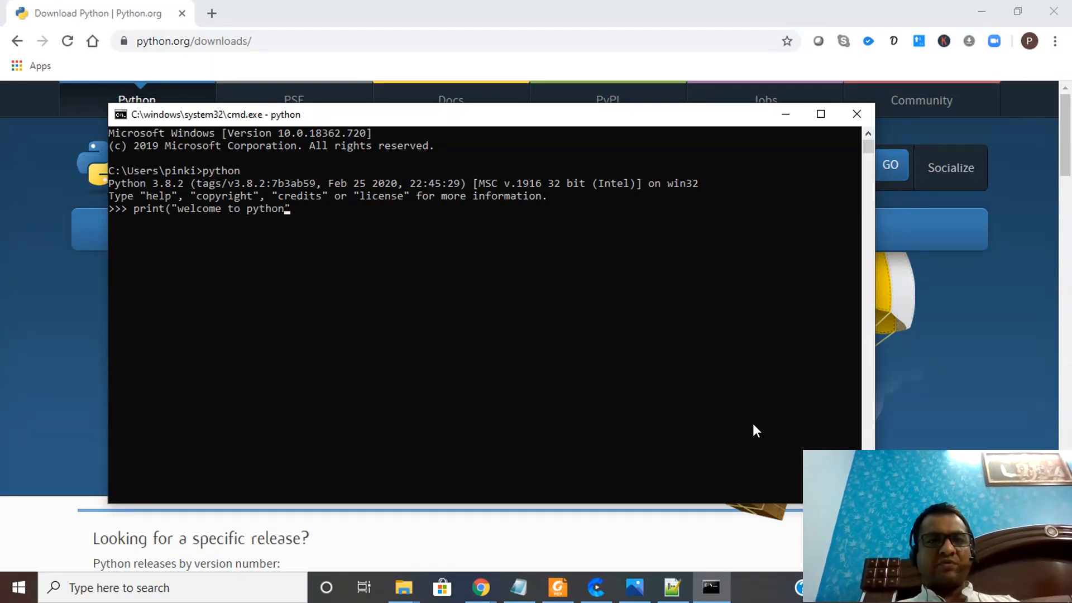
type(")")
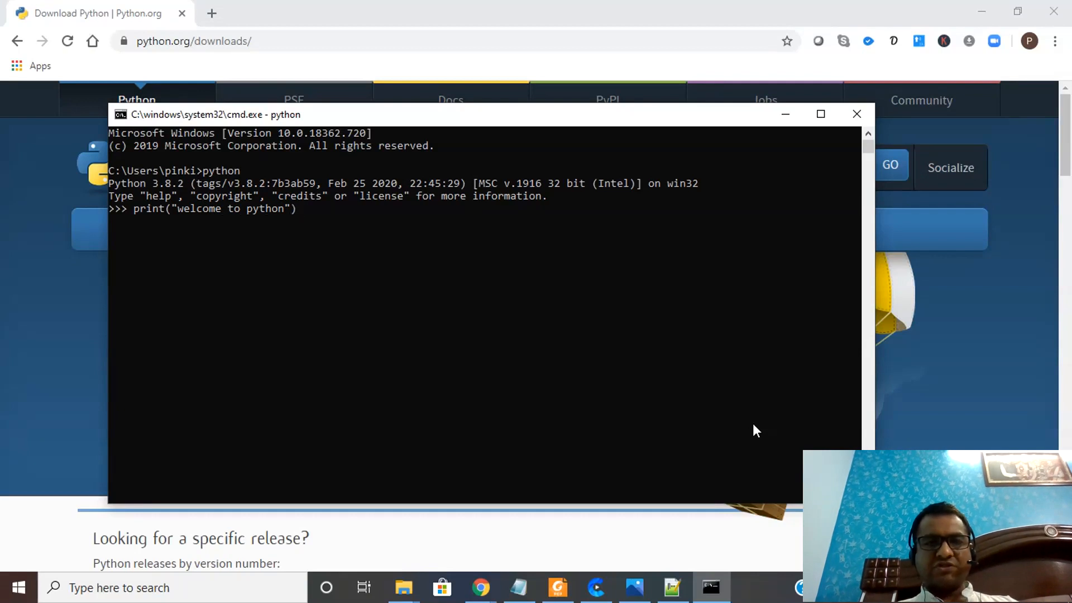
key("Return")
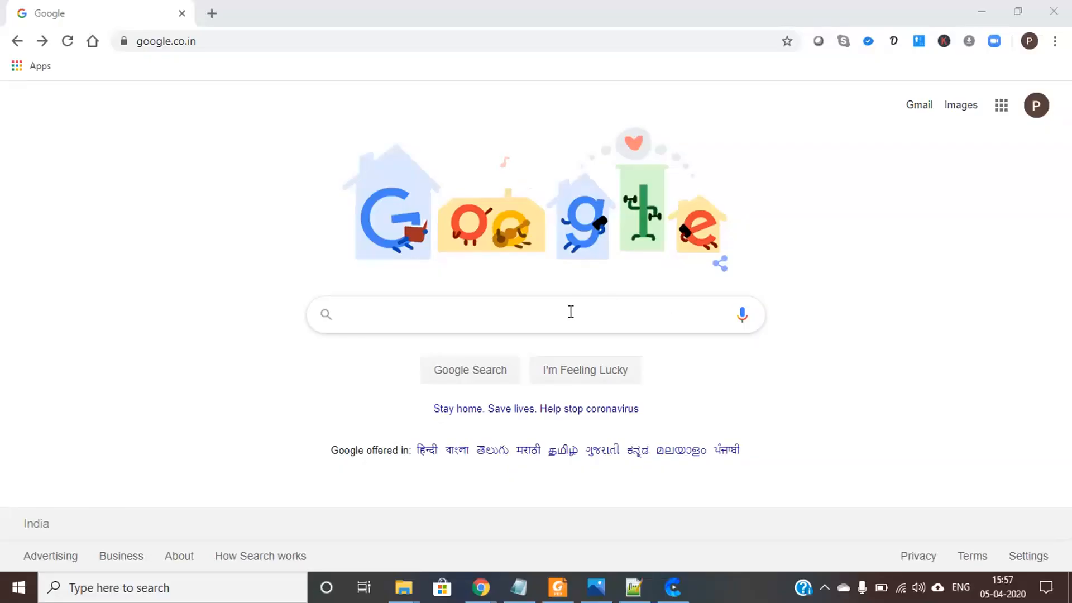
Search Google for visual studio code and open the official code.visualstudio.com home page.
left_click(571, 312)
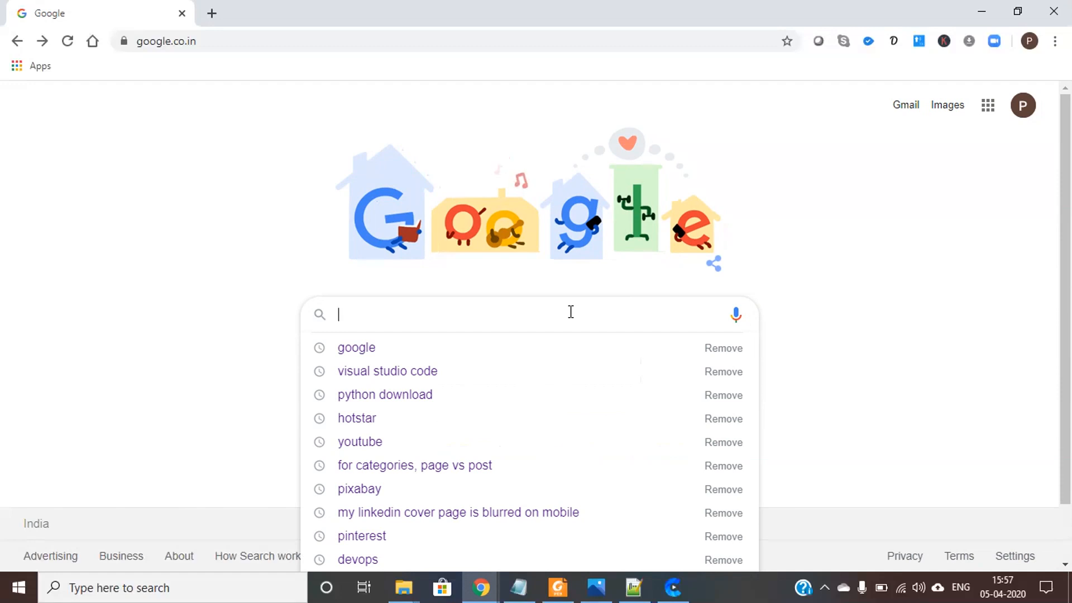
type("visual")
key("Down")
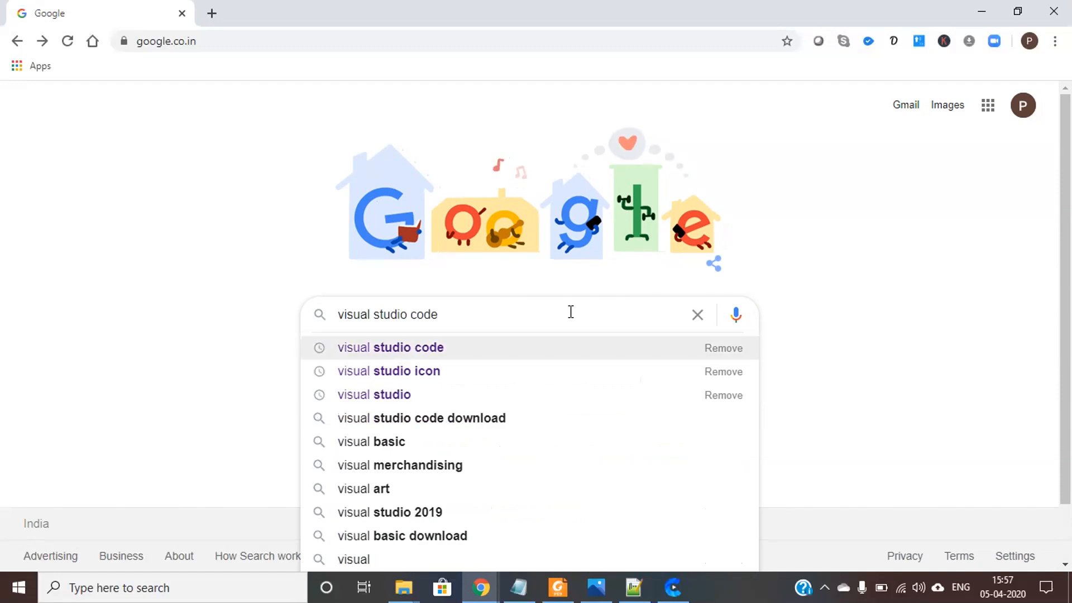
key("Return")
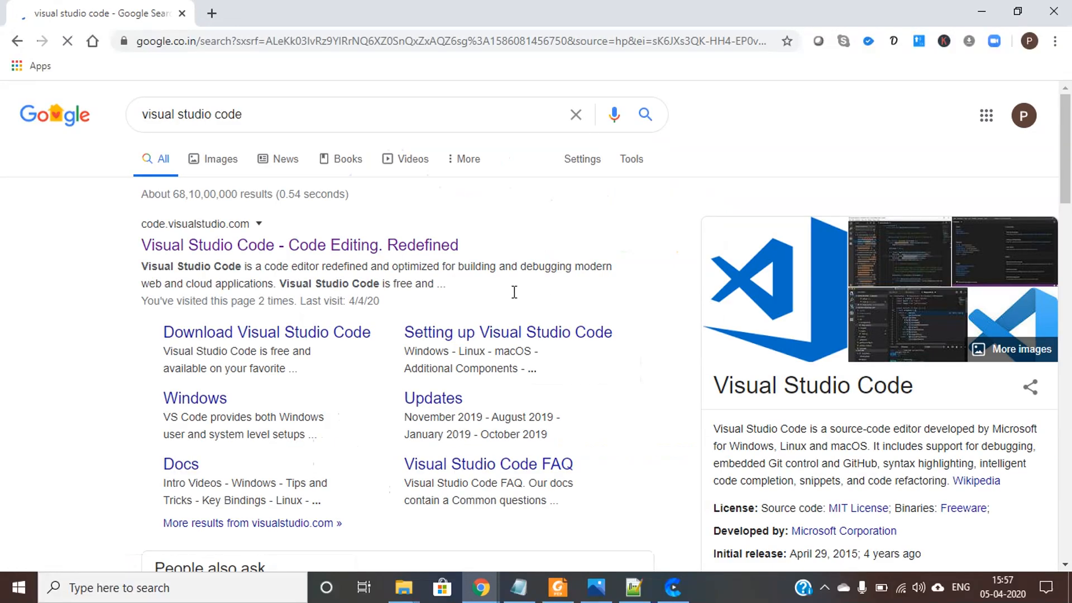
left_click_drag(312, 245, 324, 234)
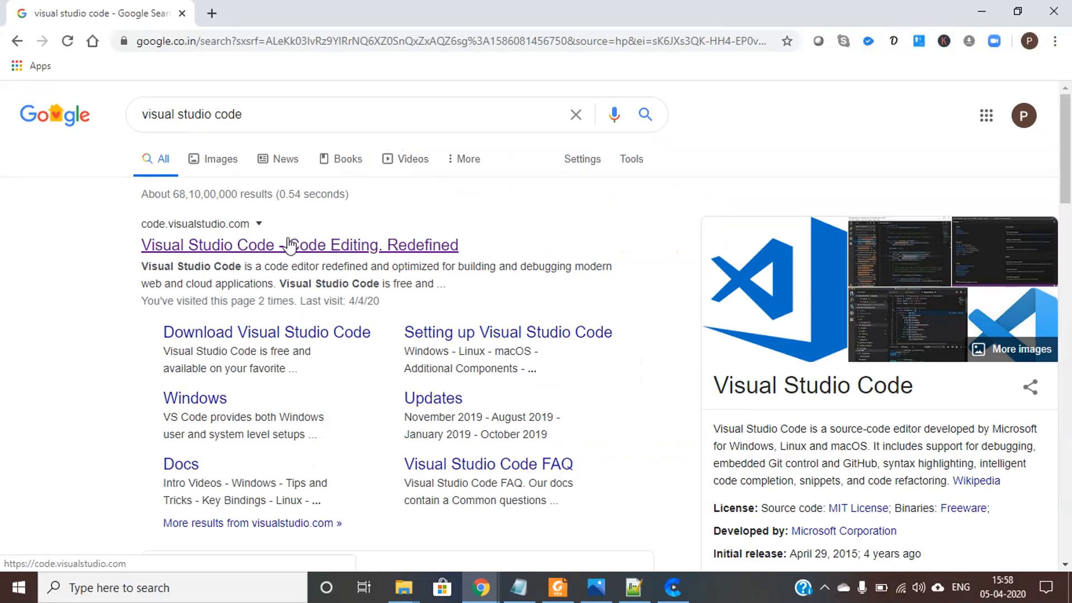
left_click(241, 248)
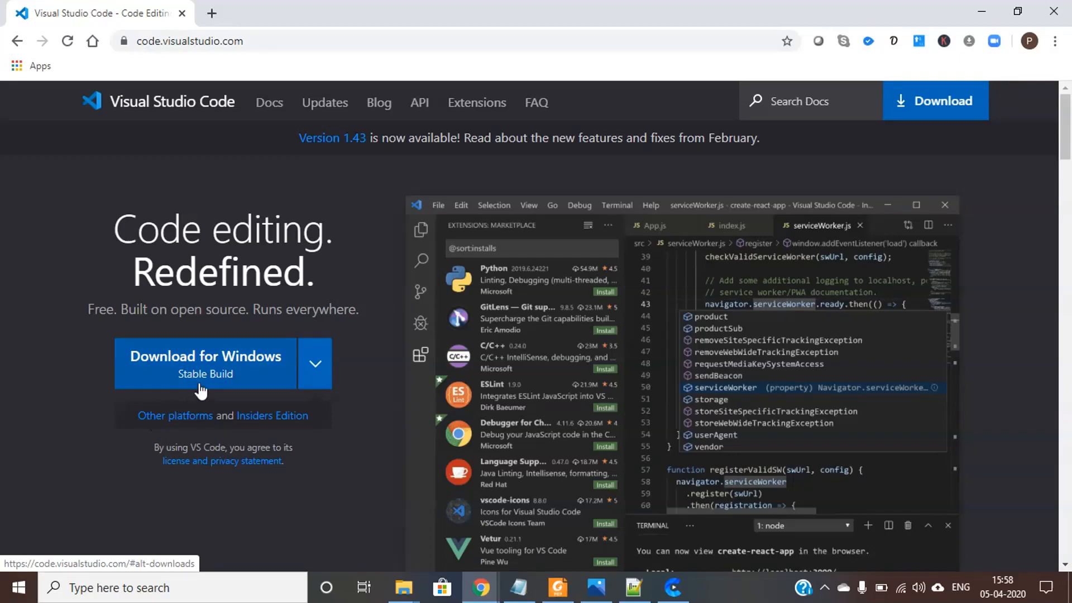
left_click(216, 370)
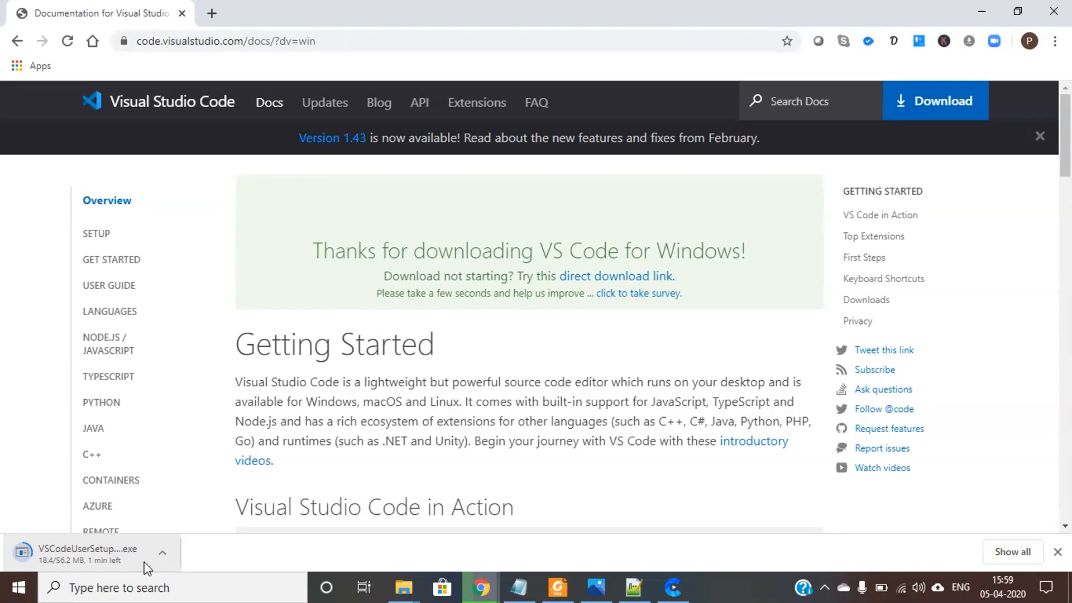
left_click(168, 554)
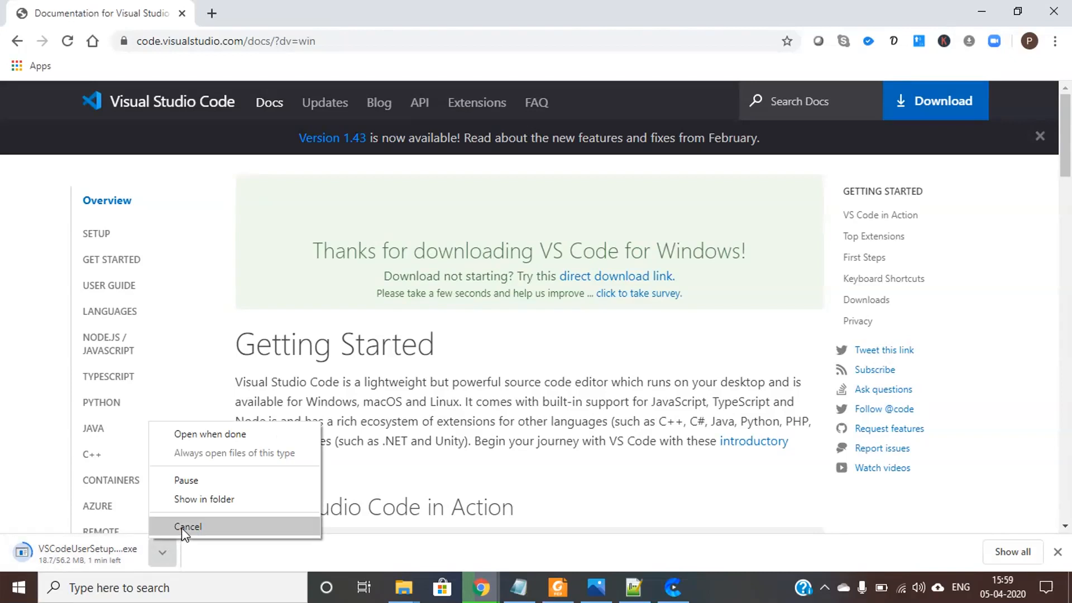
left_click(182, 528)
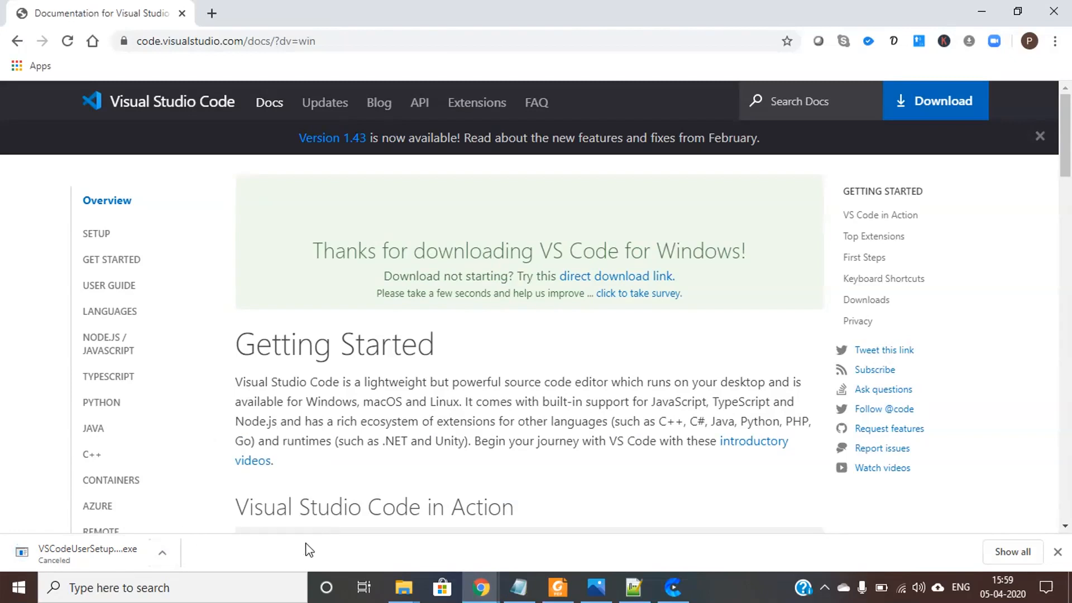
left_click(162, 553)
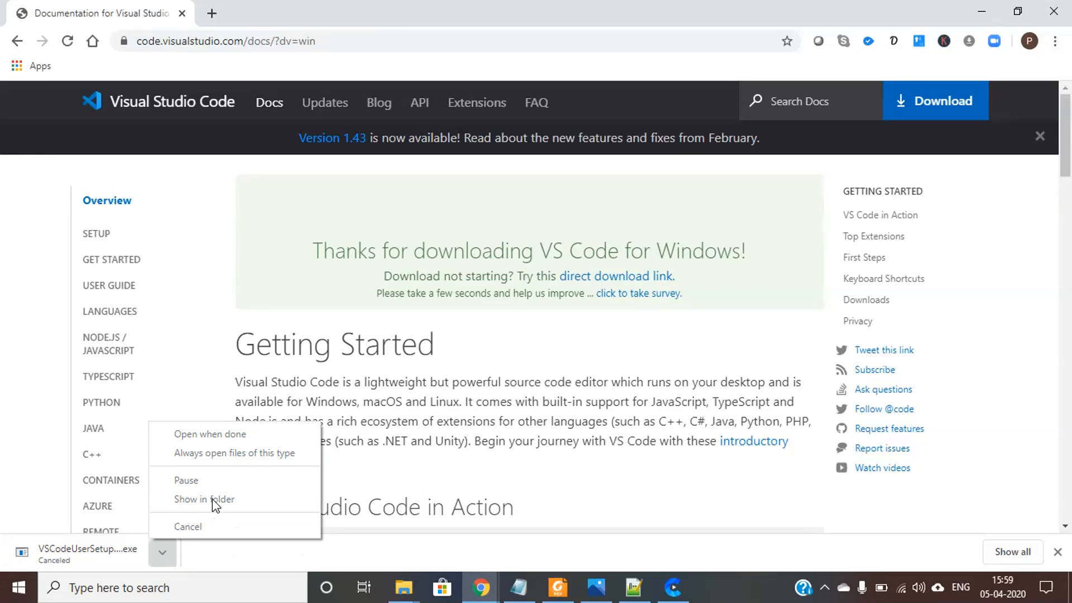
Switch to File Explorer and launch VSCodeUserSetup-x64-1.43.2.exe from the Downloads folder.
left_click(404, 588)
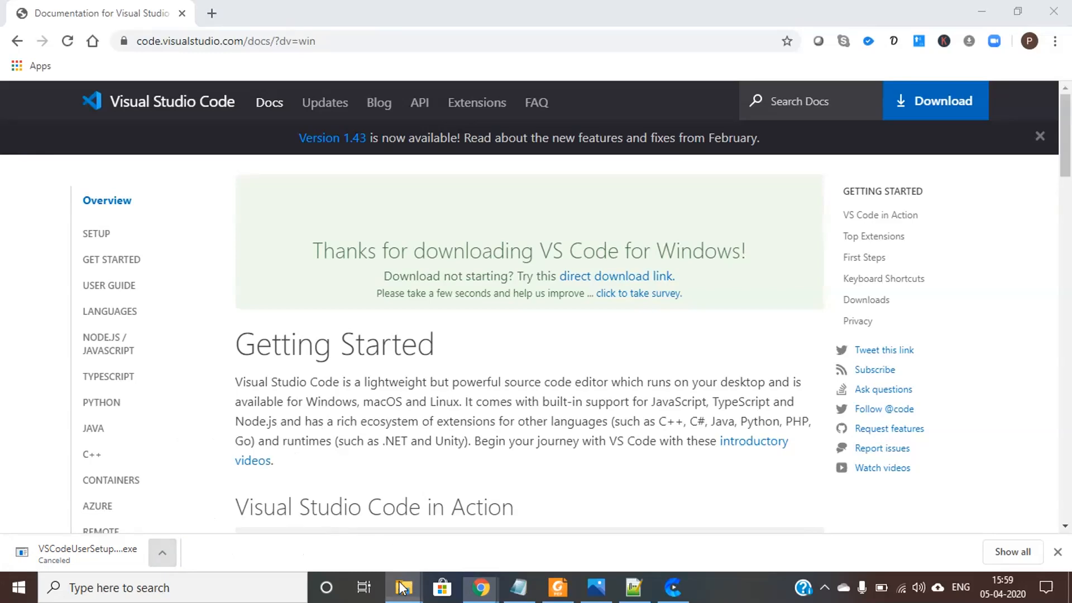
left_click(293, 523)
left_click(88, 196)
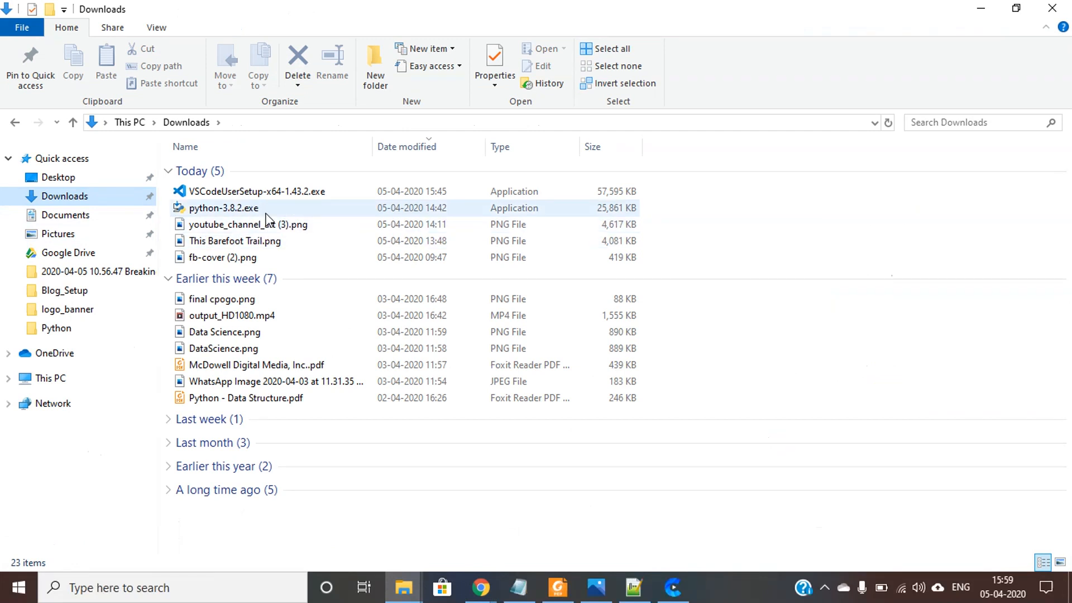
left_click(285, 193)
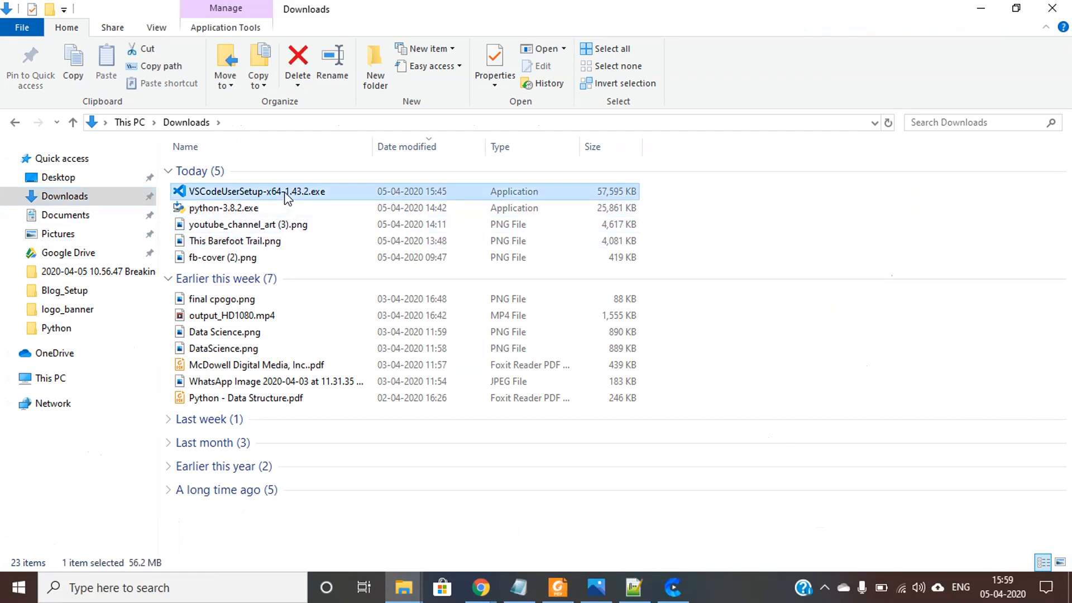
double_click(285, 191)
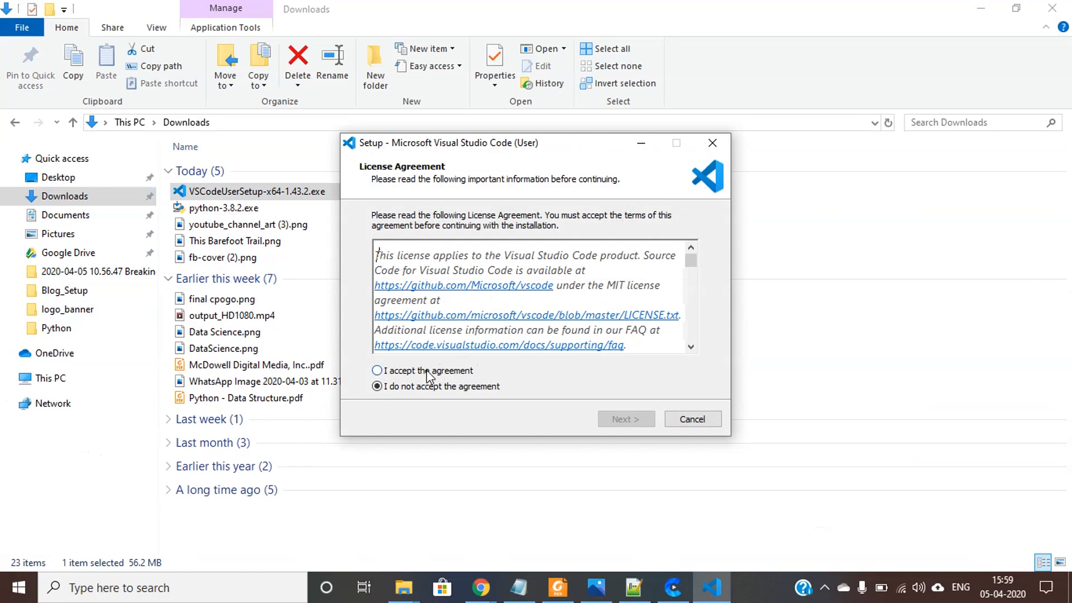
Accept the Visual Studio Code license agreement and keep the default destination and Start Menu folders.
left_click(391, 371)
left_click(613, 420)
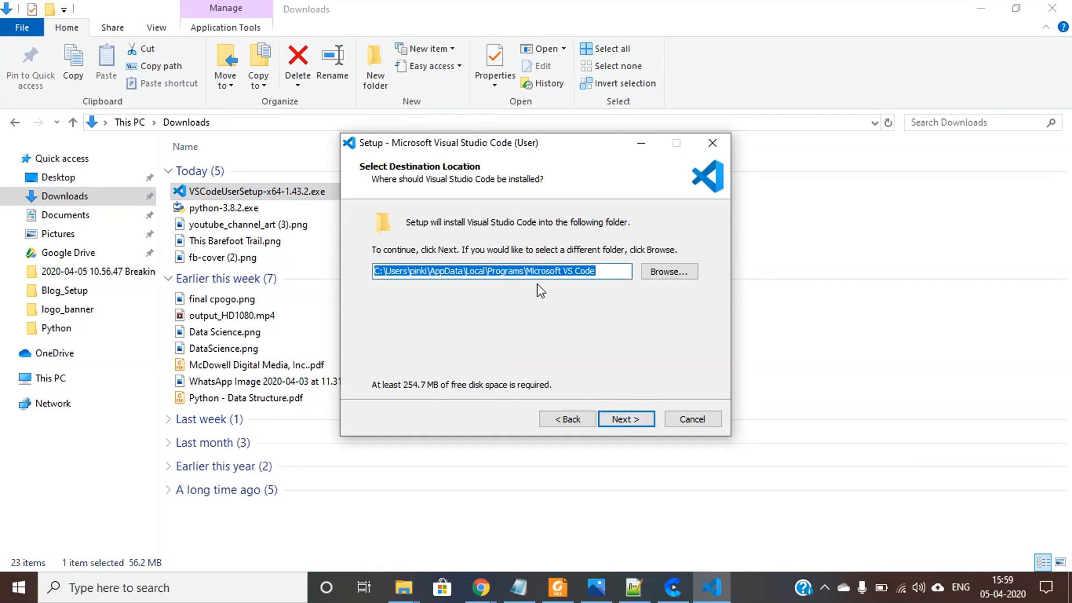
left_click(620, 421)
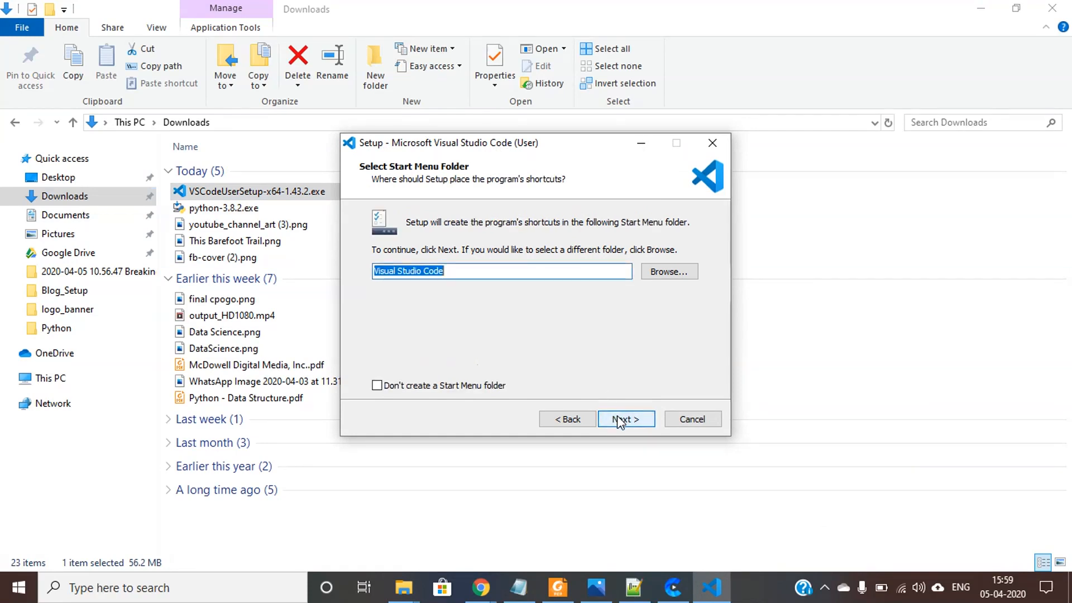
left_click(620, 422)
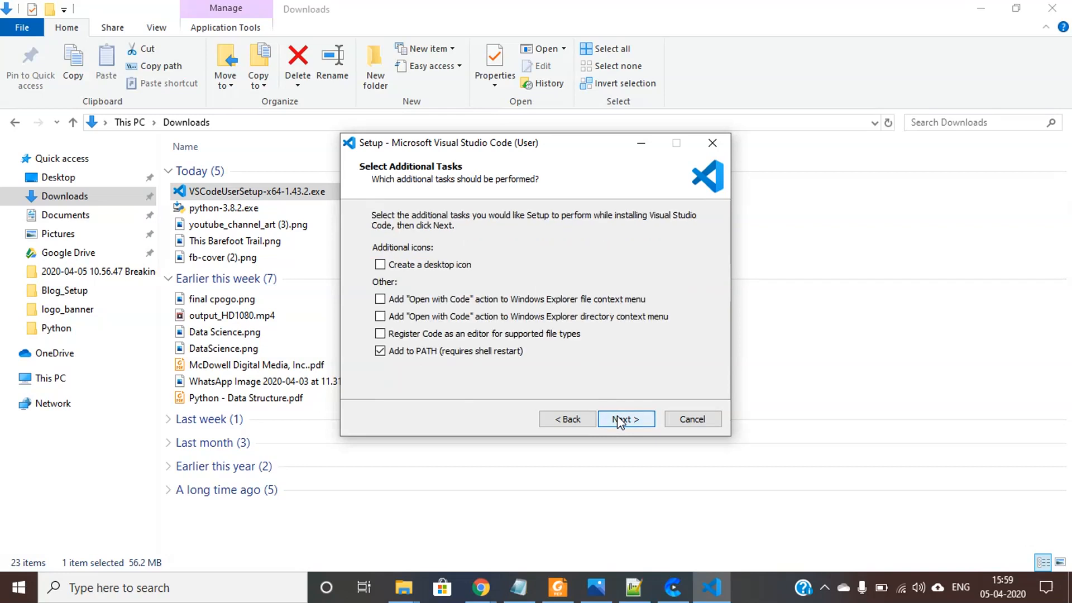
Install Visual Studio Code with a desktop icon and the Add to PATH option, and launch it on finishing.
left_click(437, 267)
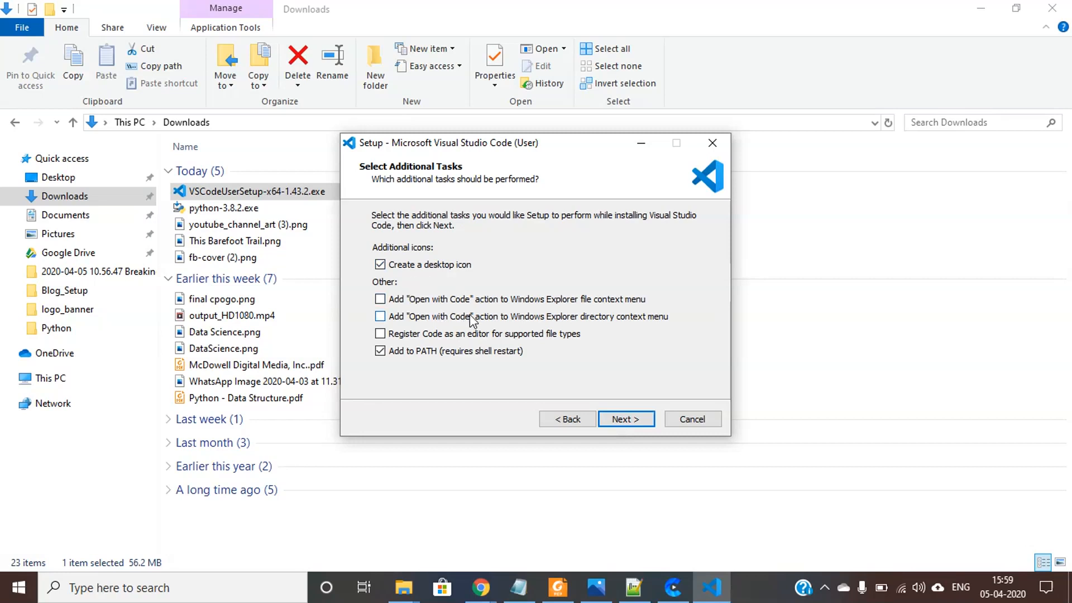
left_click(618, 419)
left_click(619, 418)
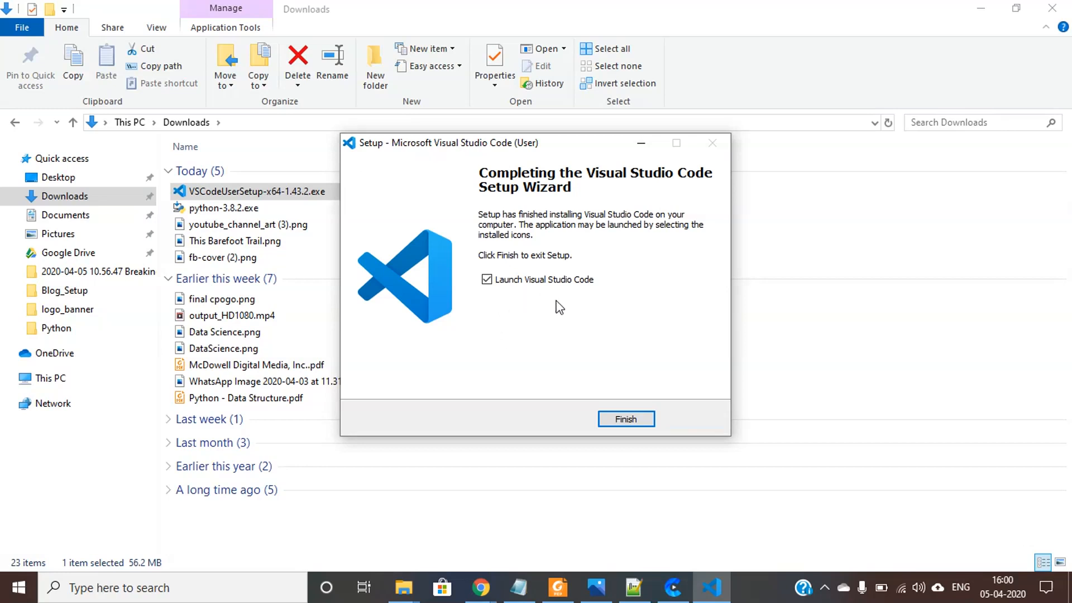
left_click(620, 424)
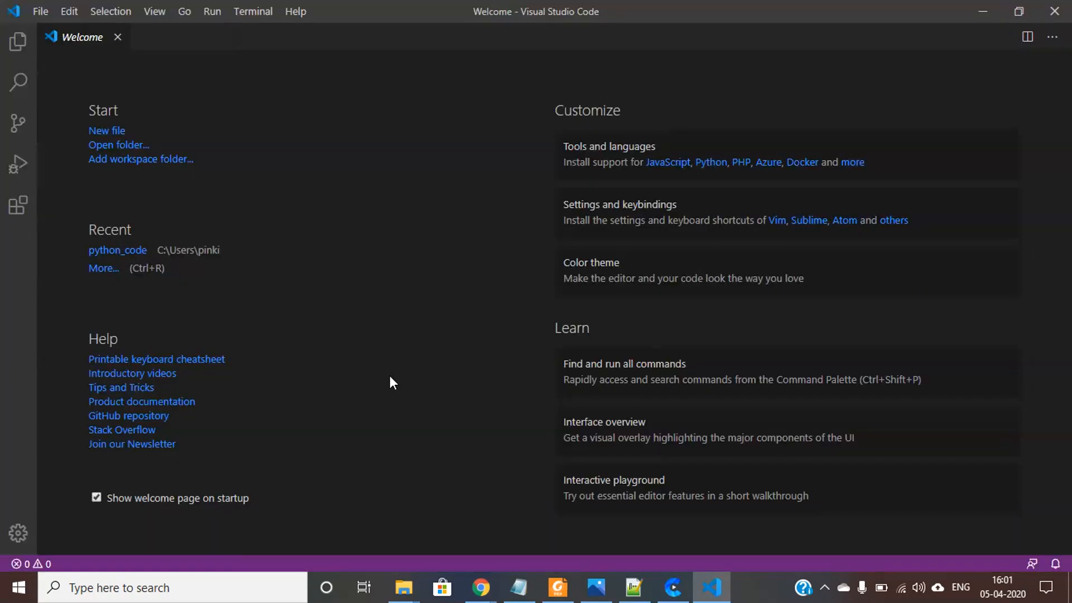
Search the extensions marketplace for python and clear the search.
left_click(19, 222)
type("python")
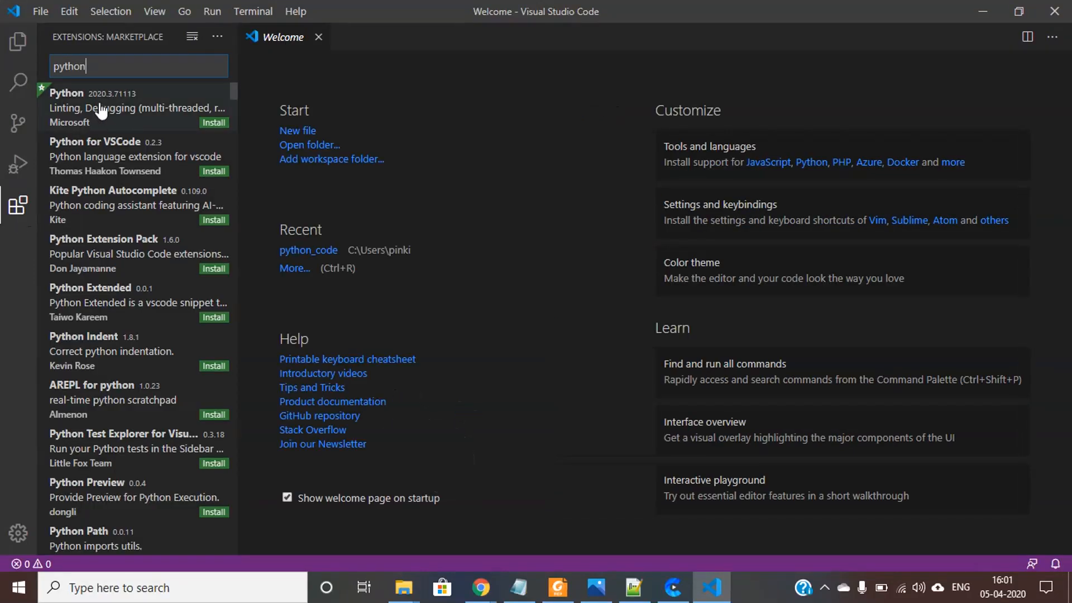
double_click(102, 67)
key("BackSpace")
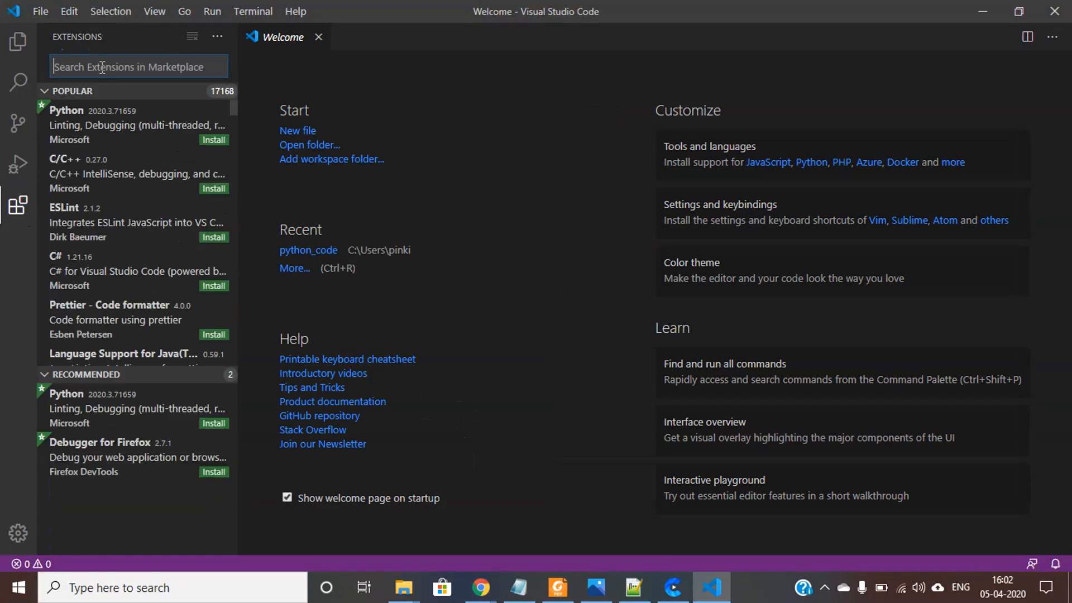
Search the extensions marketplace for python, install Microsoft's Python extension, and reload the editor to enable it.
type("python")
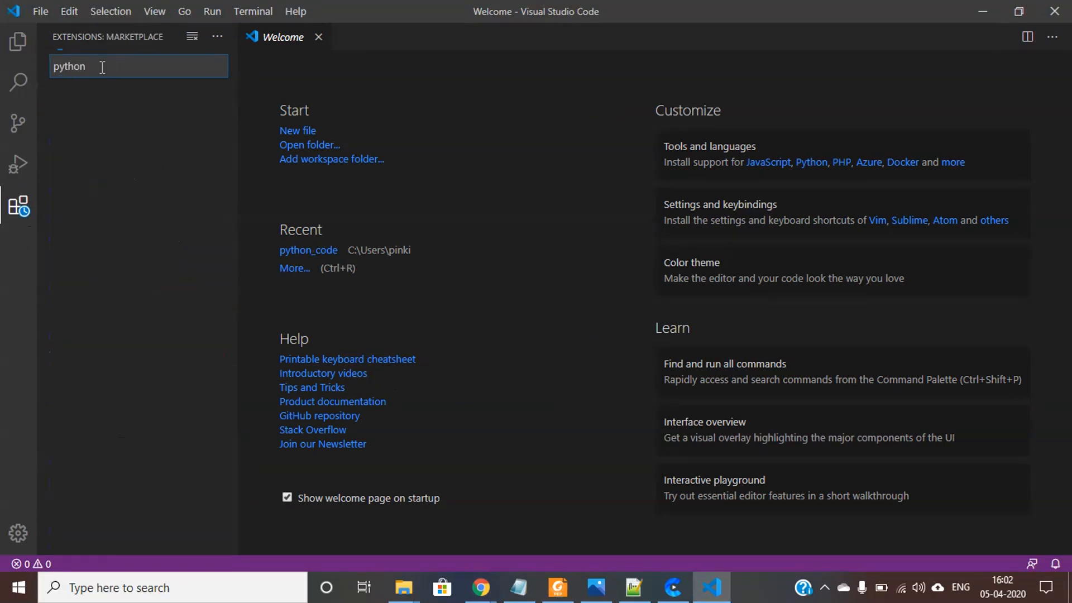
left_click(112, 104)
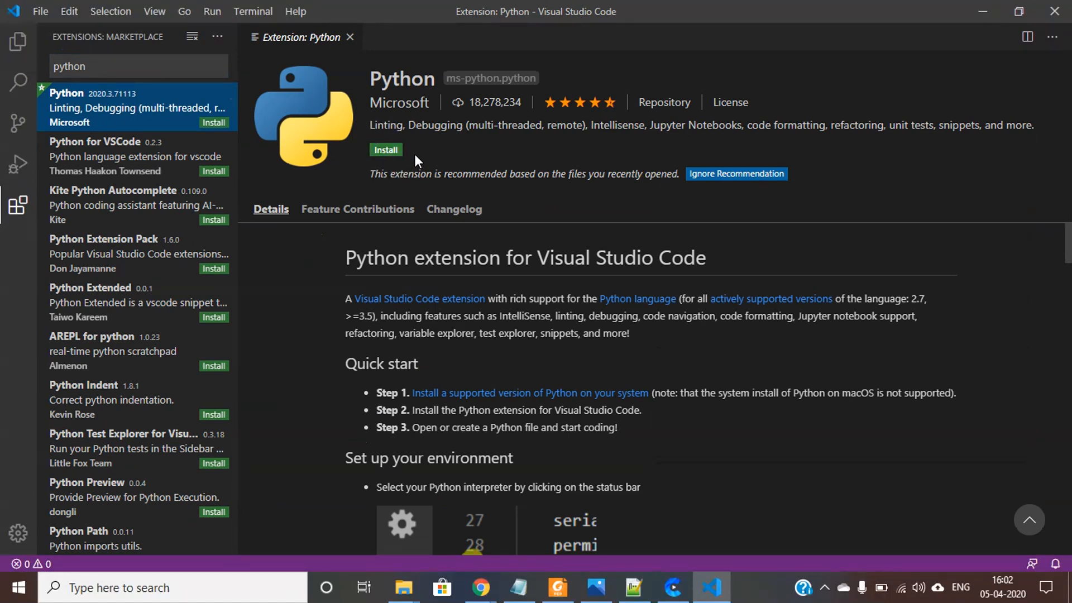
left_click(385, 150)
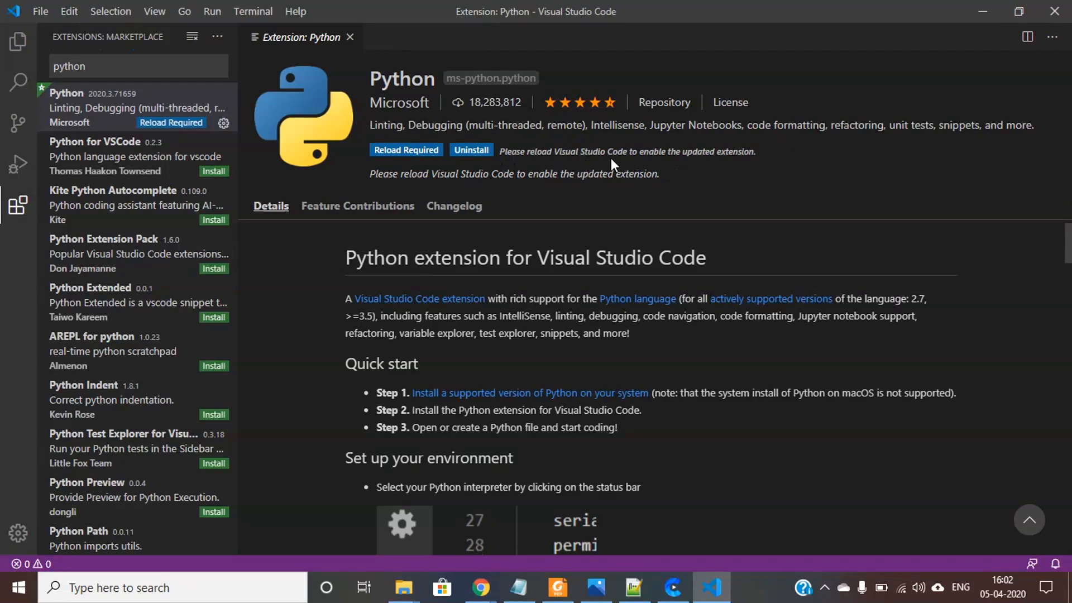
left_click(416, 150)
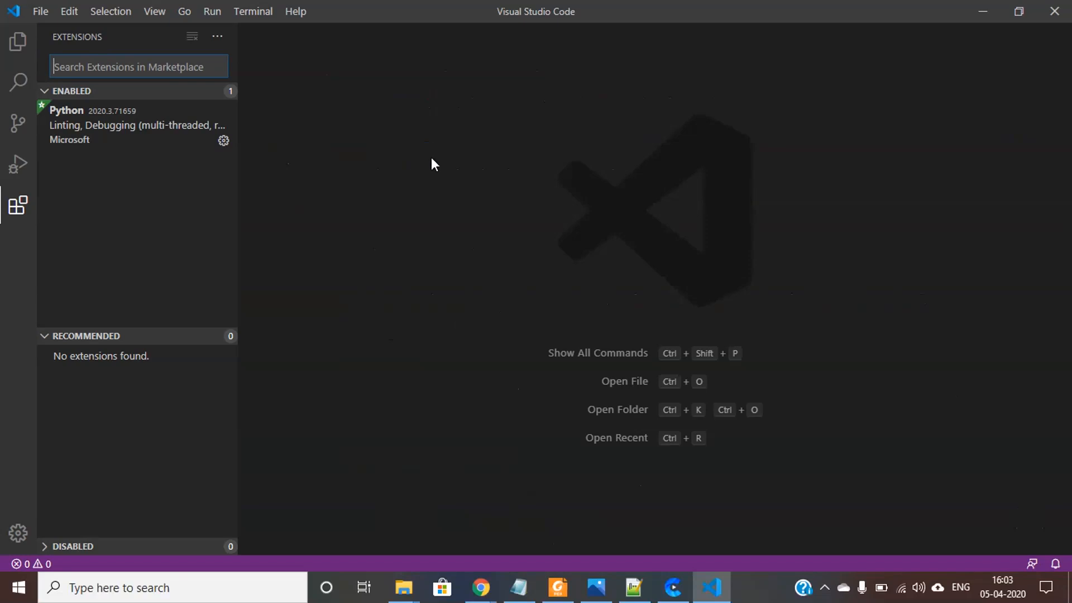
Open the python_code folder from the user's home directory and expand it in the file explorer.
left_click(40, 12)
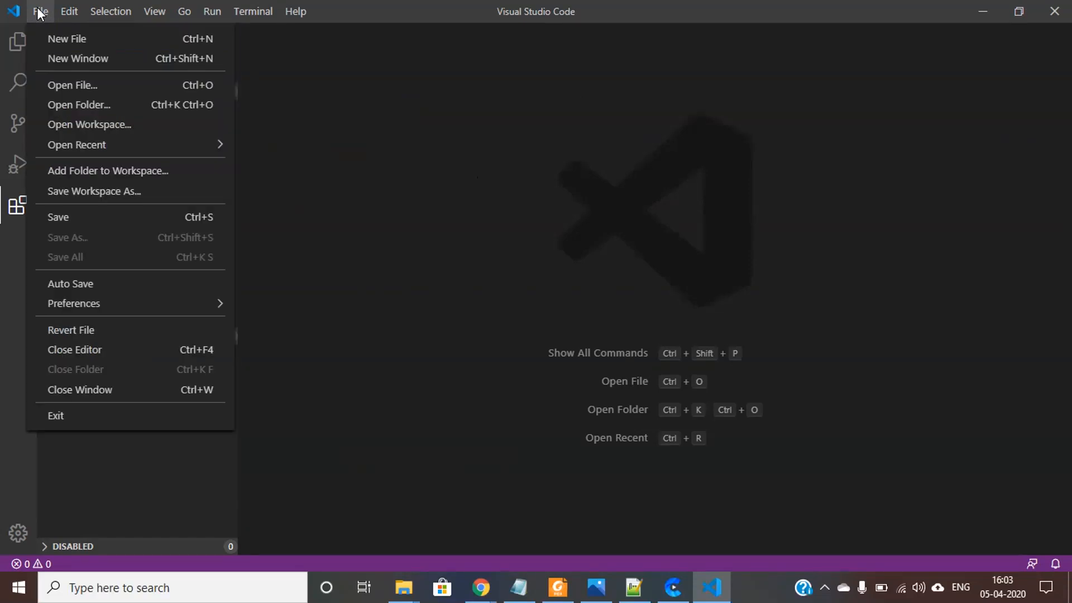
left_click(79, 105)
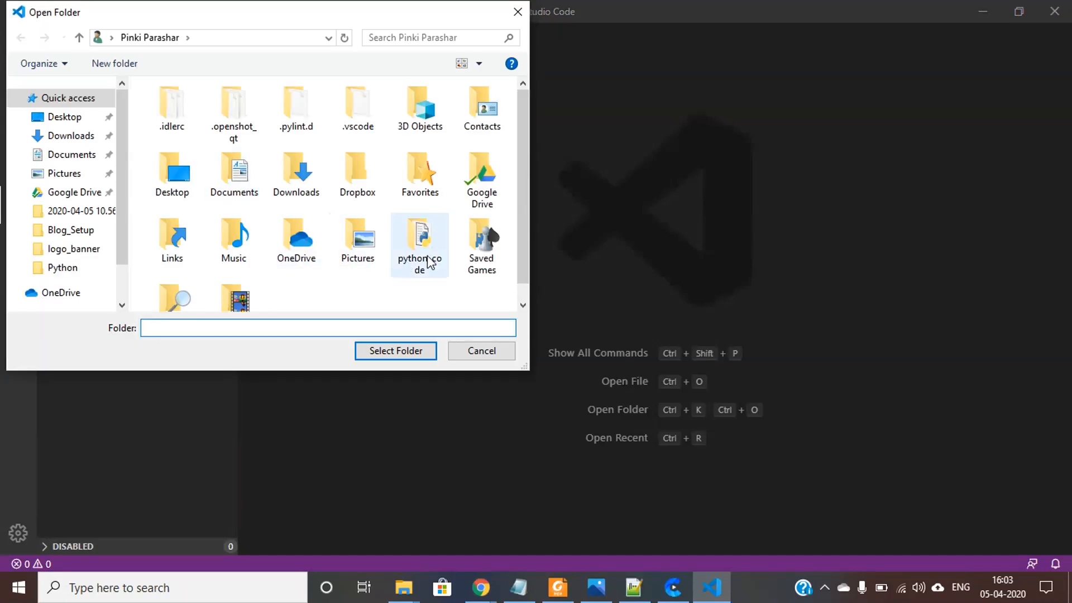
left_click(422, 267)
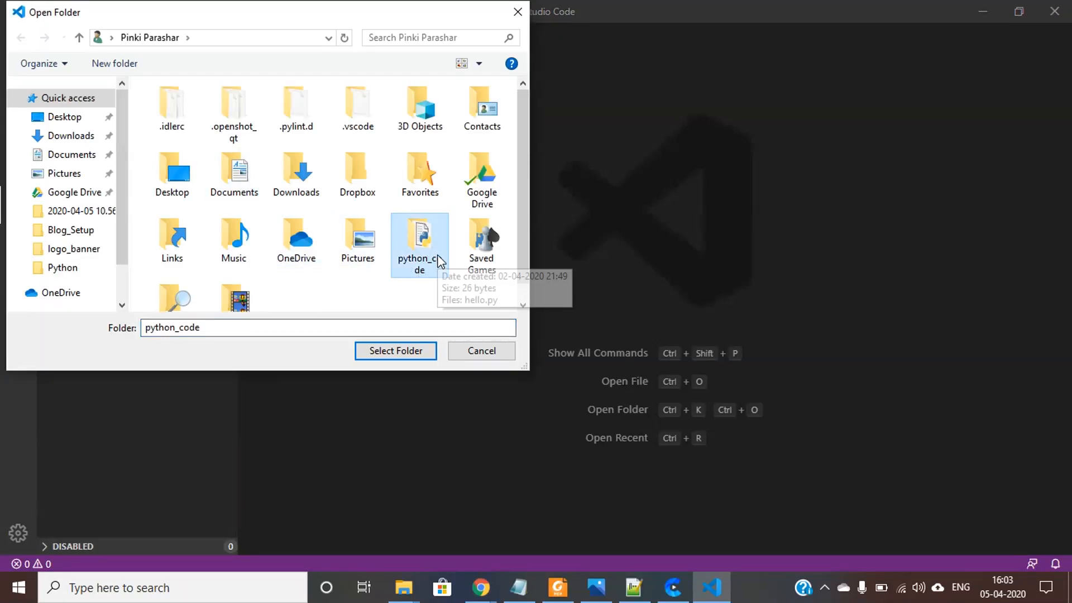
left_click(400, 351)
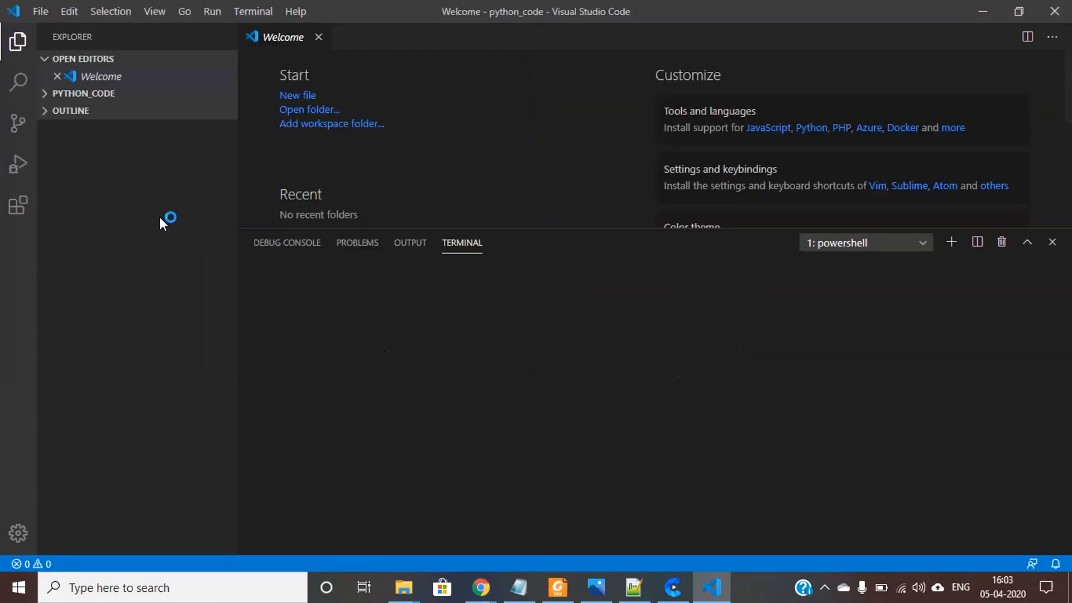
left_click(47, 94)
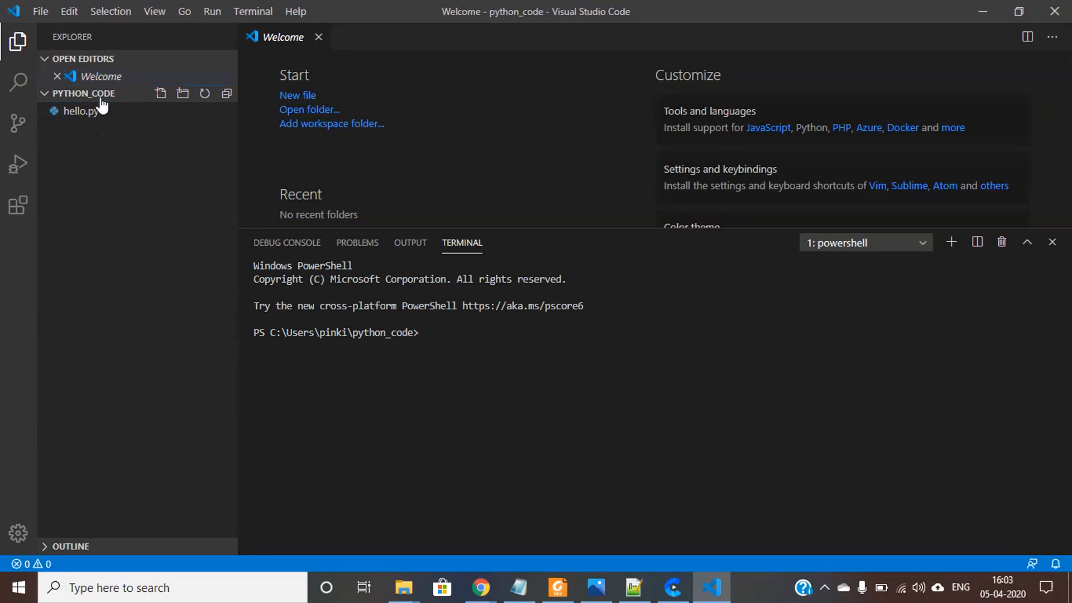
Create a new file named test.py in the python_code folder.
right_click(100, 99)
key("Escape")
left_click(161, 94)
type("test.py")
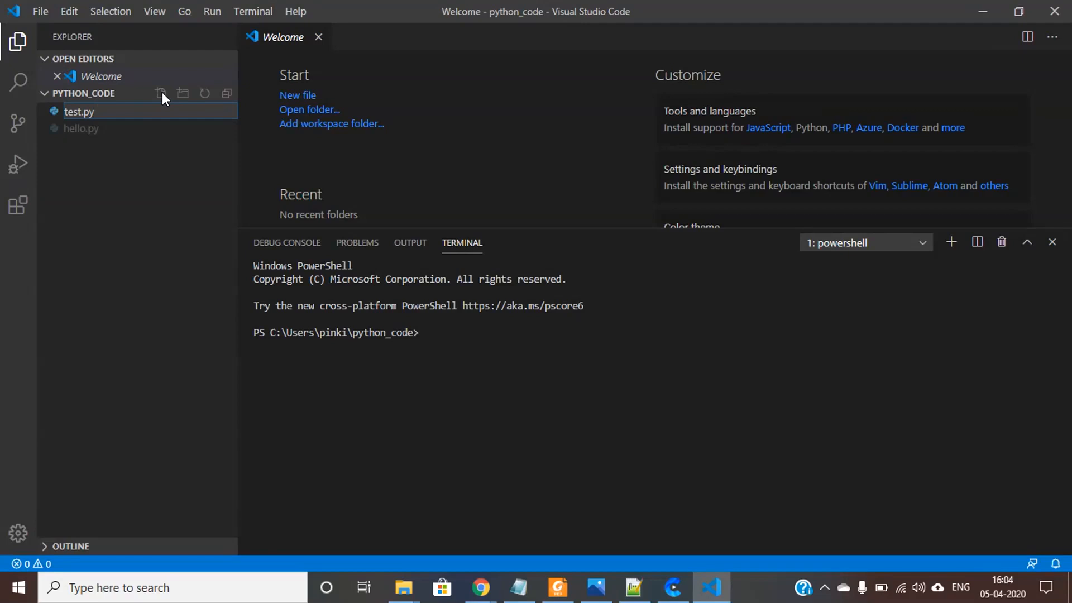
key("Return")
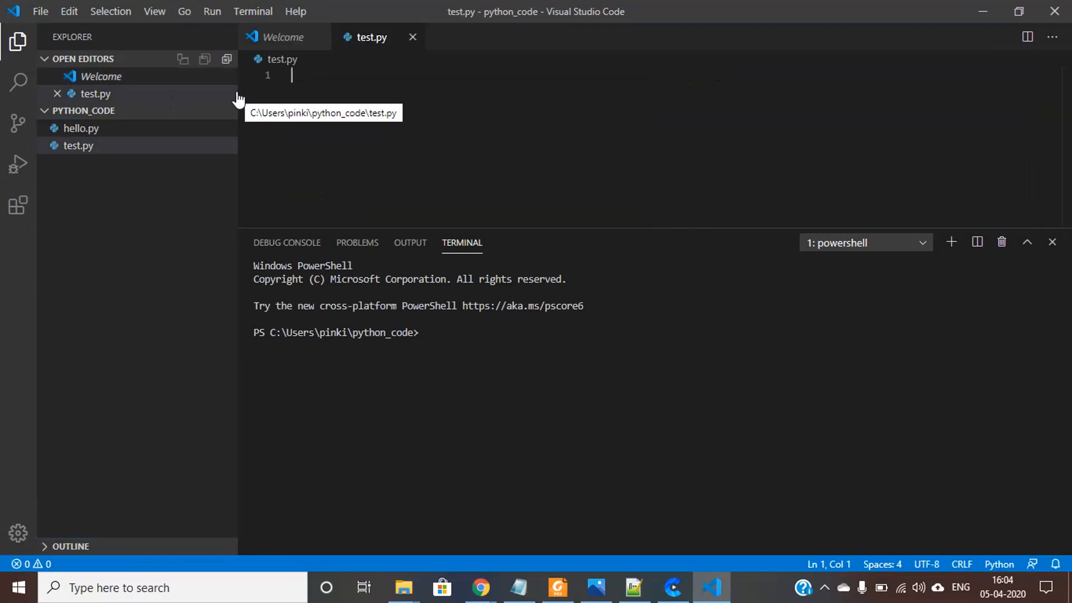
Write the line print("Hello World") in test.py.
type("print")
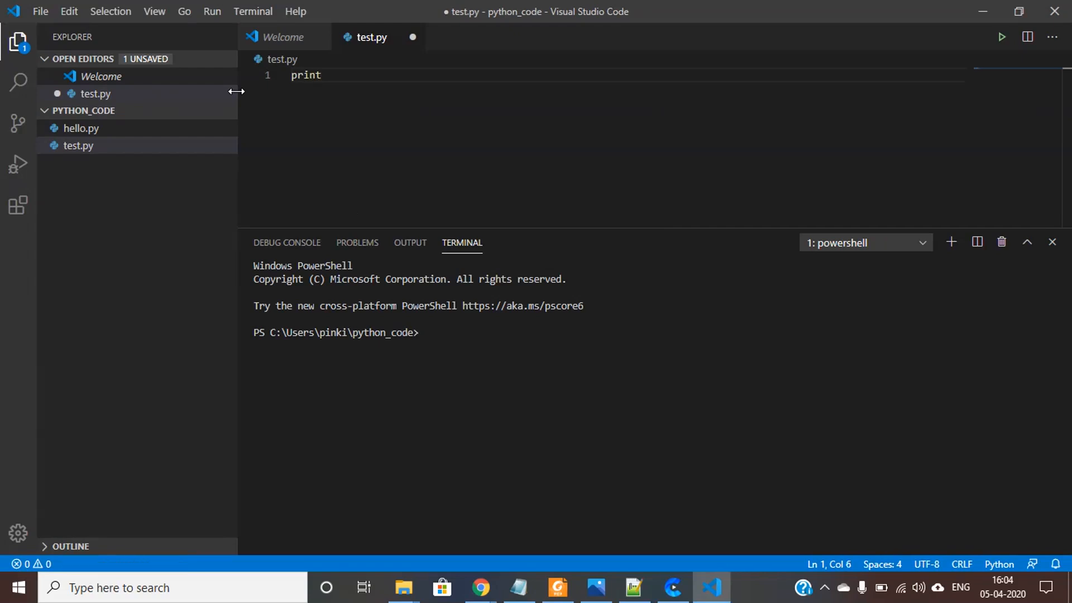
type("(\"\"")
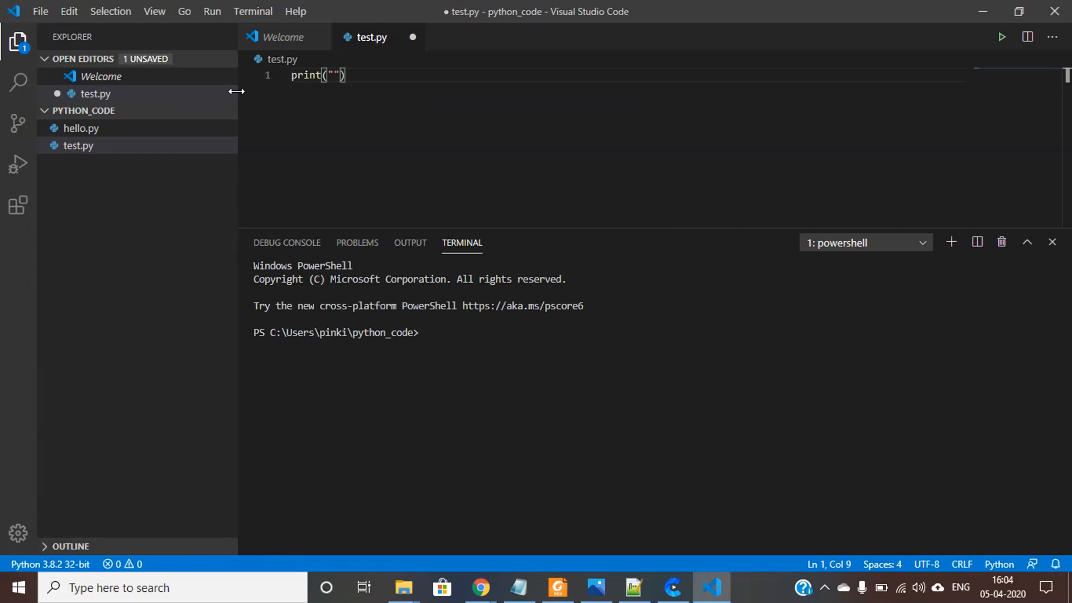
key("Left")
type("Hello")
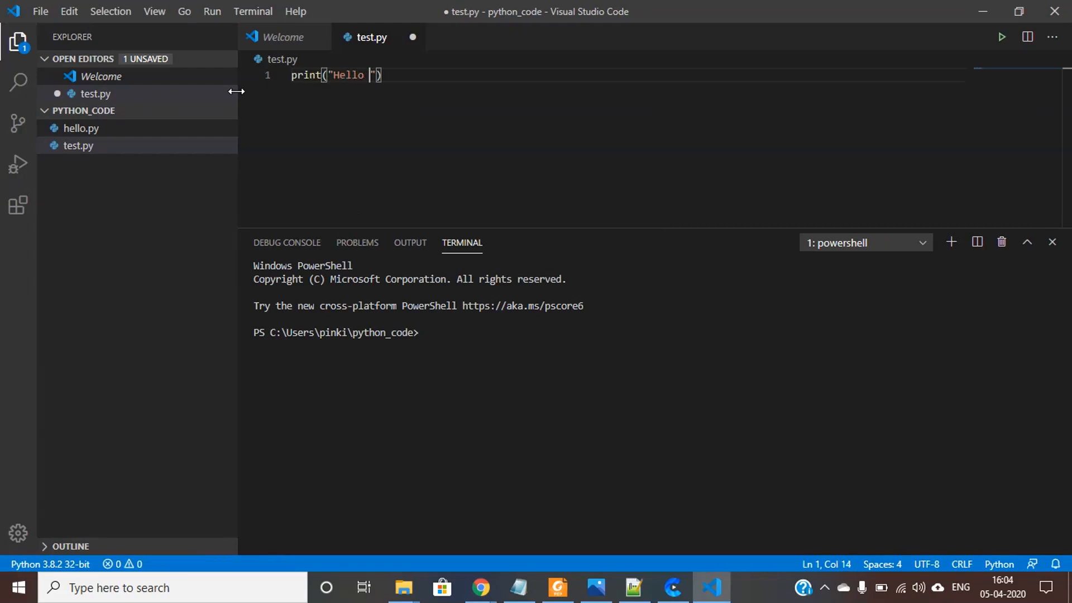
key("BackSpace")
type("World")
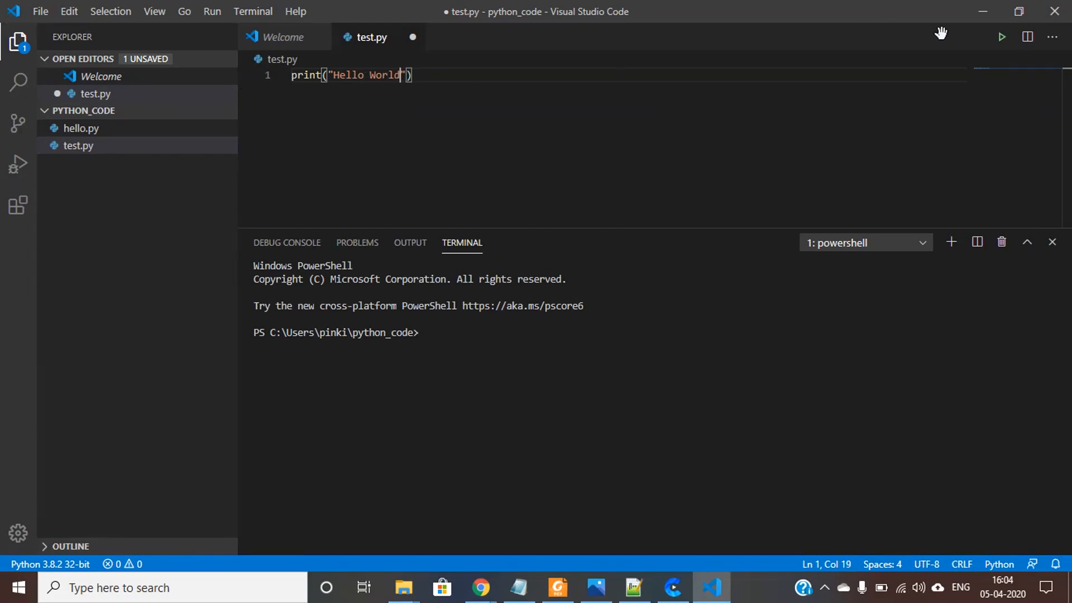
Run test.py in the terminal and highlight its printed output line.
left_click(1003, 44)
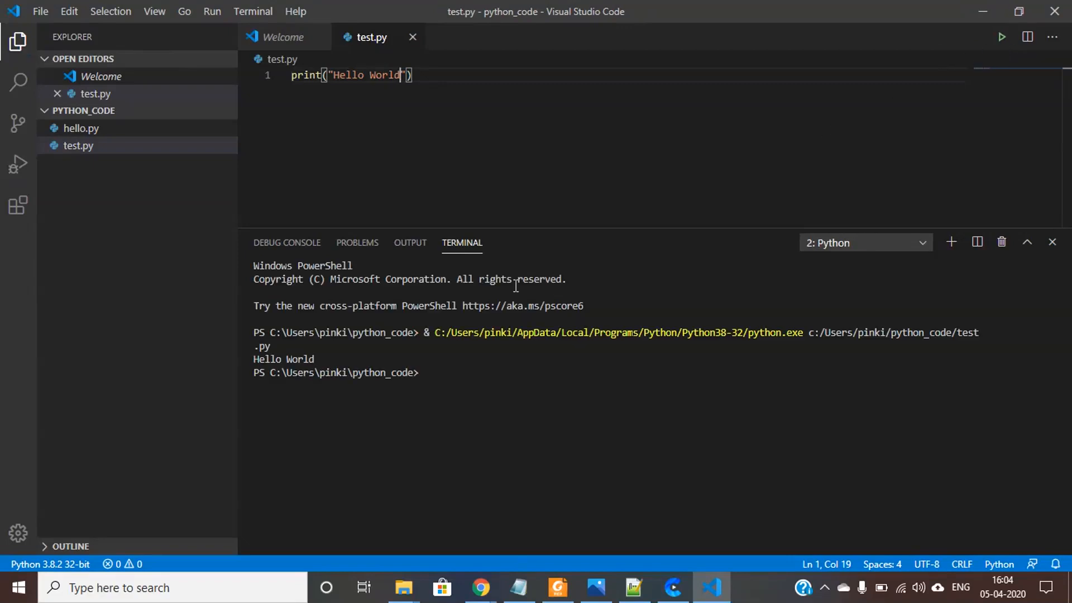
left_click_drag(326, 360, 262, 360)
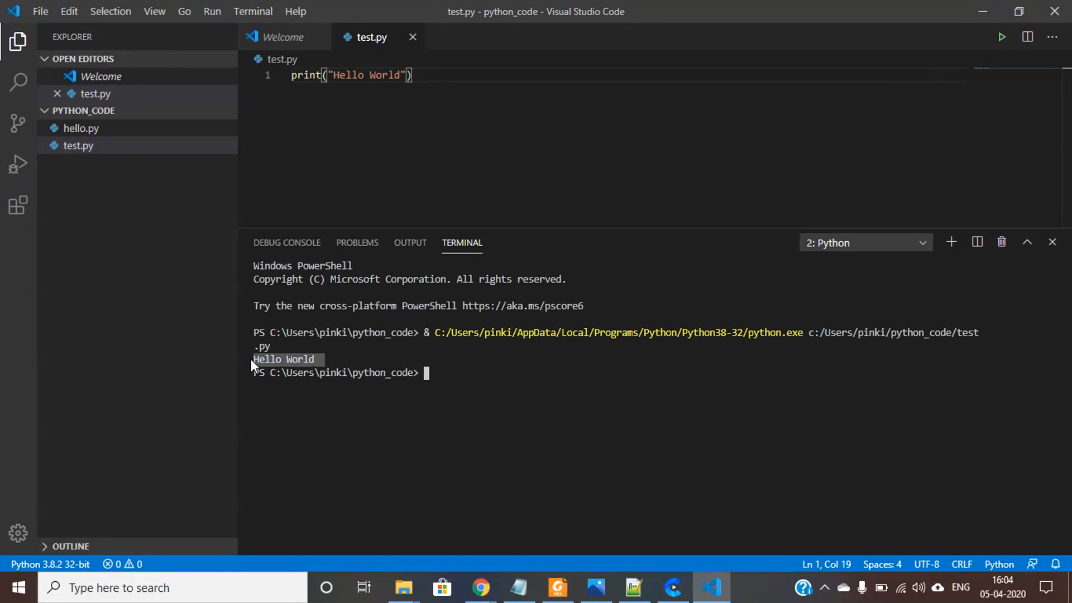